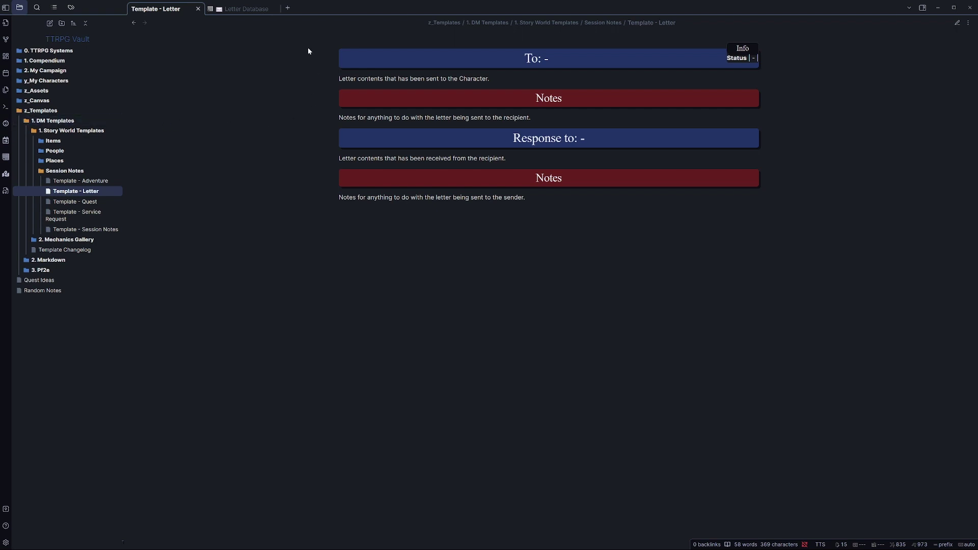
# Add a 'Strange Mischief' row to the Letter Database using the letter template
pyautogui.click(256, 10)
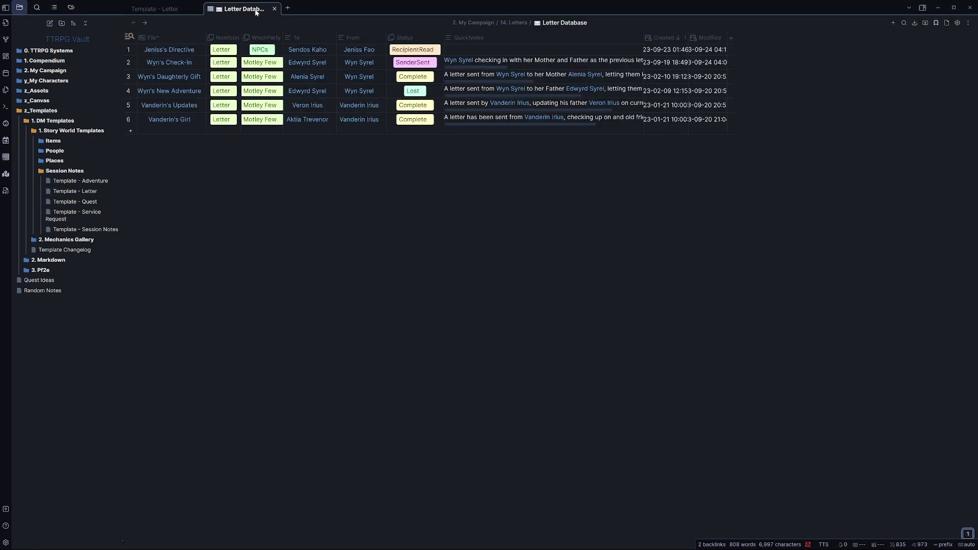
pyautogui.click(892, 21)
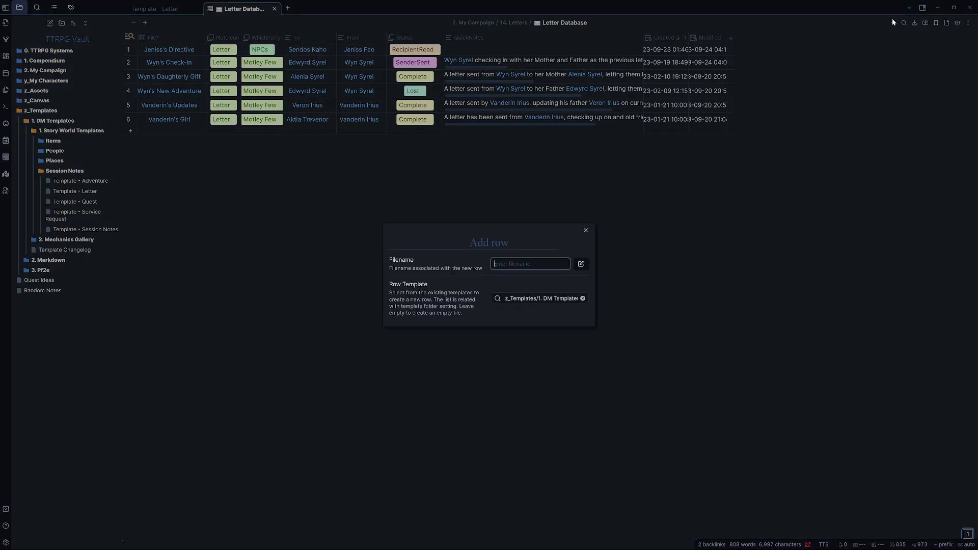
pyautogui.write('Strange Mischief')
pyautogui.click(581, 263)
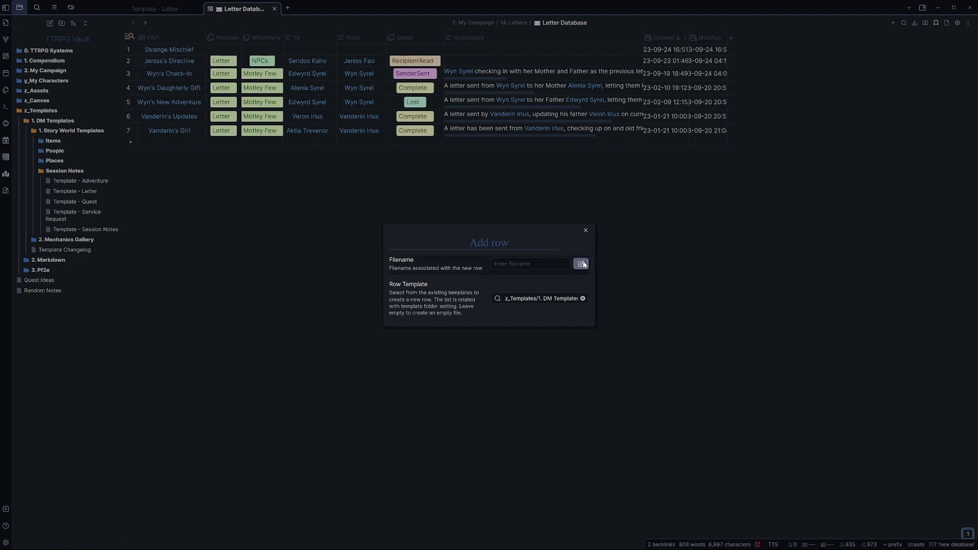
pyautogui.moveTo(239, 64); pyautogui.dragTo(300, 47)
# Link the new letter's To to [[Vanderin Irius]] and From to [[Von Yottin]]
pyautogui.click(300, 47)
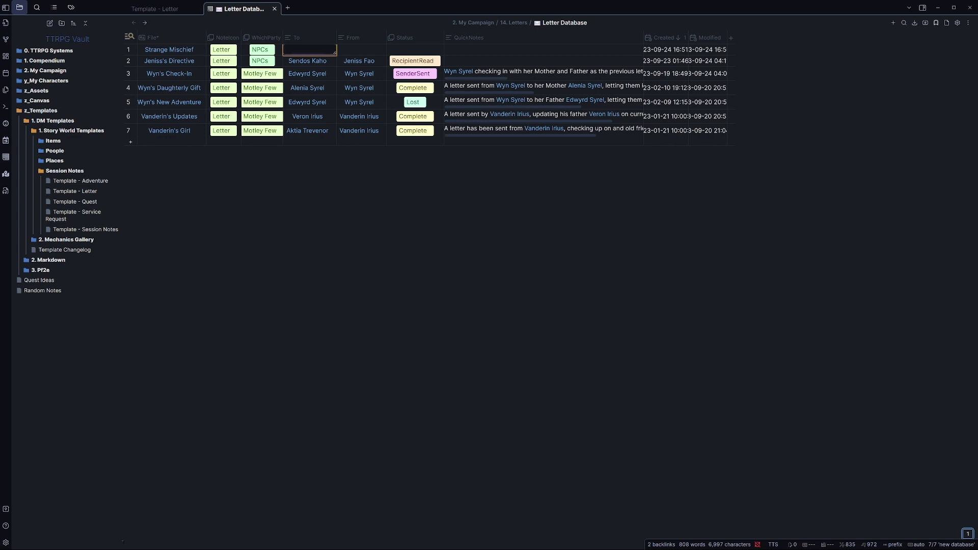
pyautogui.write('[[')
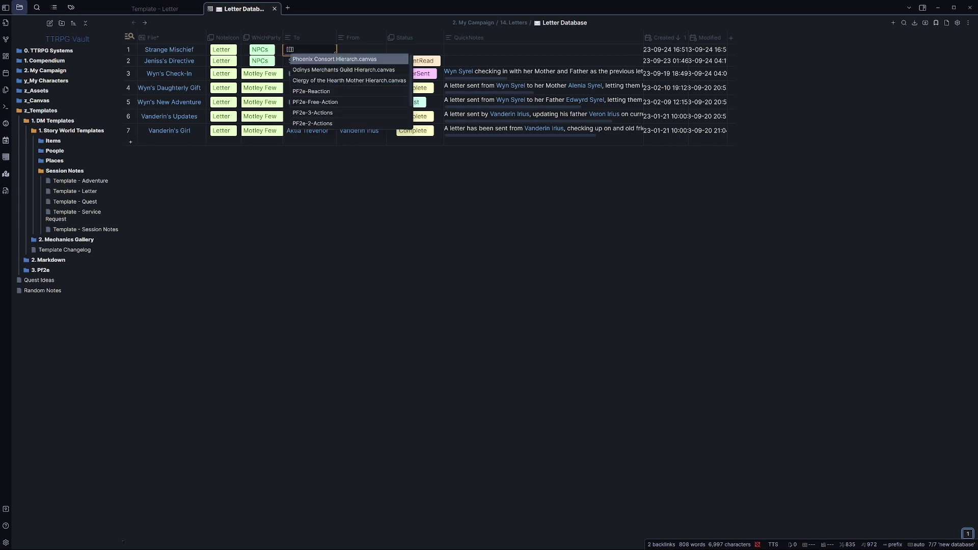
pyautogui.write('Vanderin')
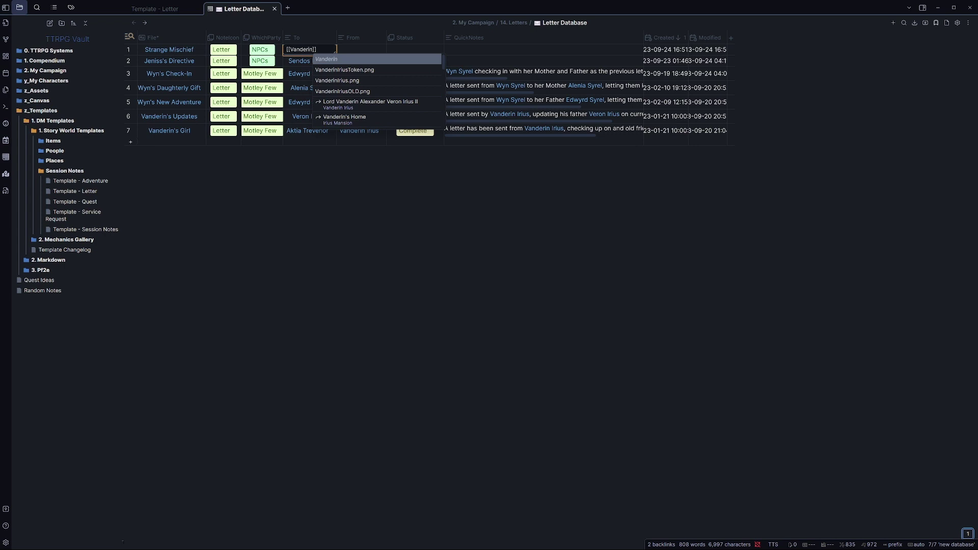
pyautogui.scroll(-2, 351, 95)
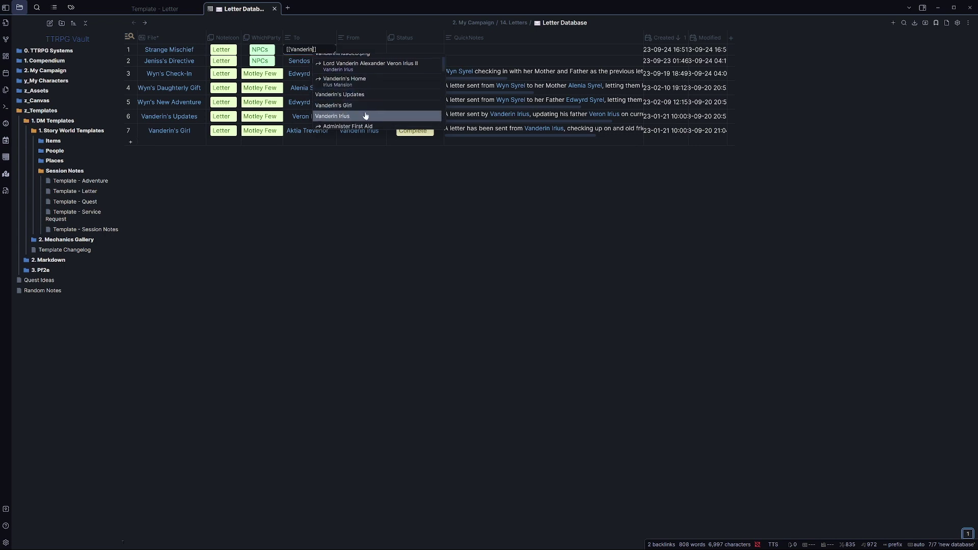
pyautogui.click(364, 116)
pyautogui.click(351, 47)
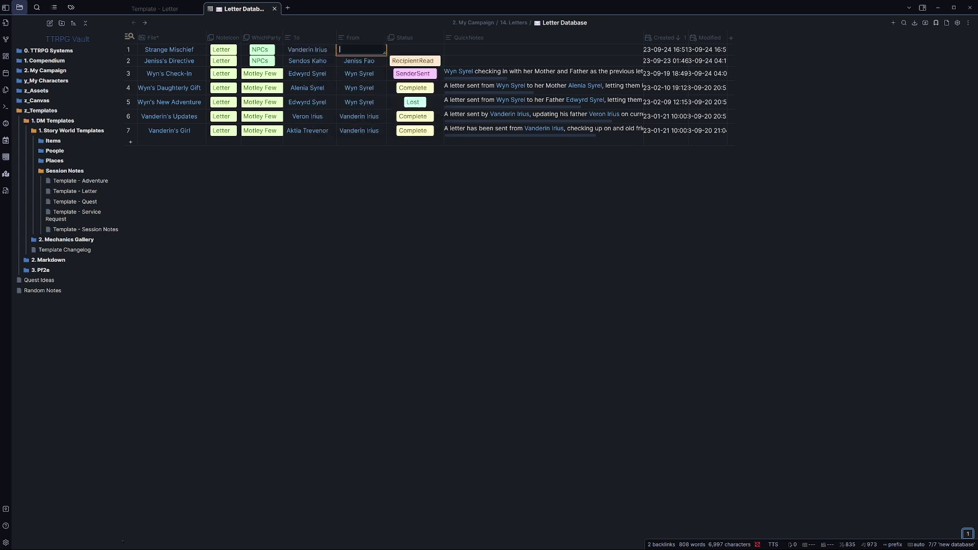
pyautogui.write('[[Von')
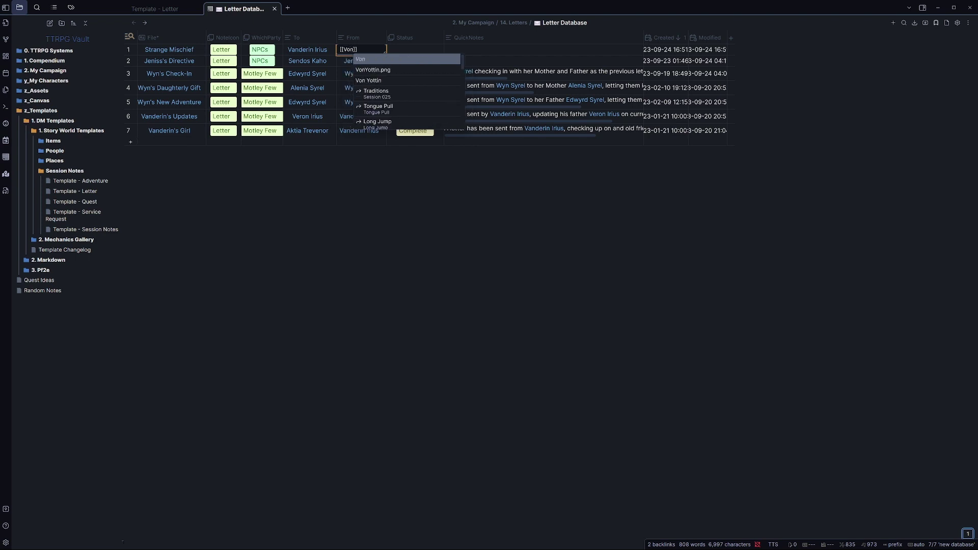
pyautogui.click(368, 80)
# Set the Strange Mischief letter's Status to SenderSent
pyautogui.click(428, 55)
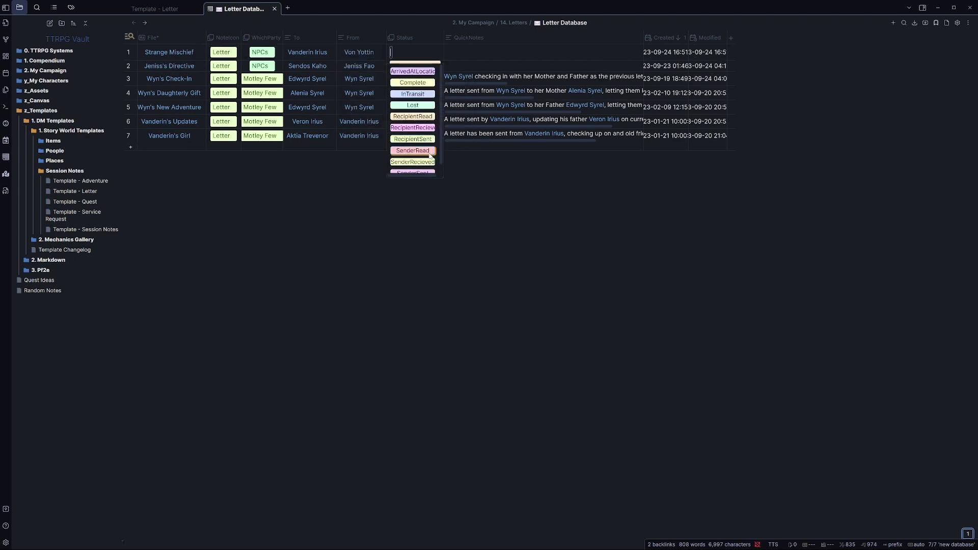
pyautogui.scroll(-1, 430, 158)
pyautogui.click(413, 165)
pyautogui.click(475, 50)
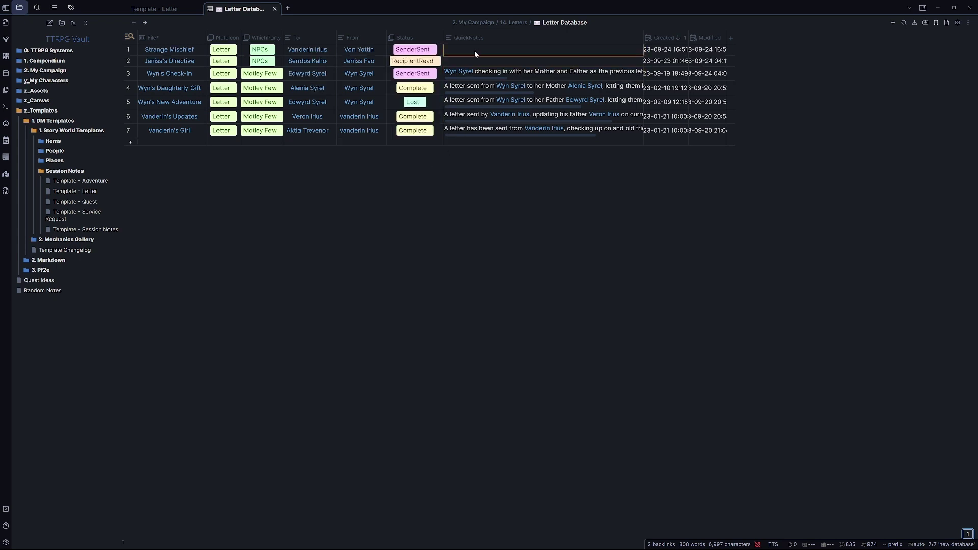
# Write the quick note 'A letter sent from [[Von Yottin]] to' and begin the recipient link
pyautogui.write('A letter sent from [[')
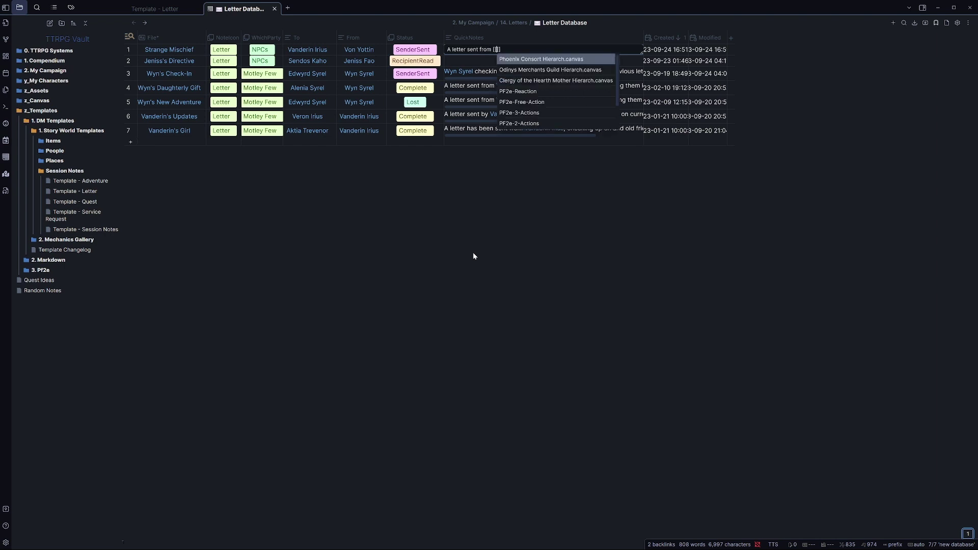
pyautogui.write('Von')
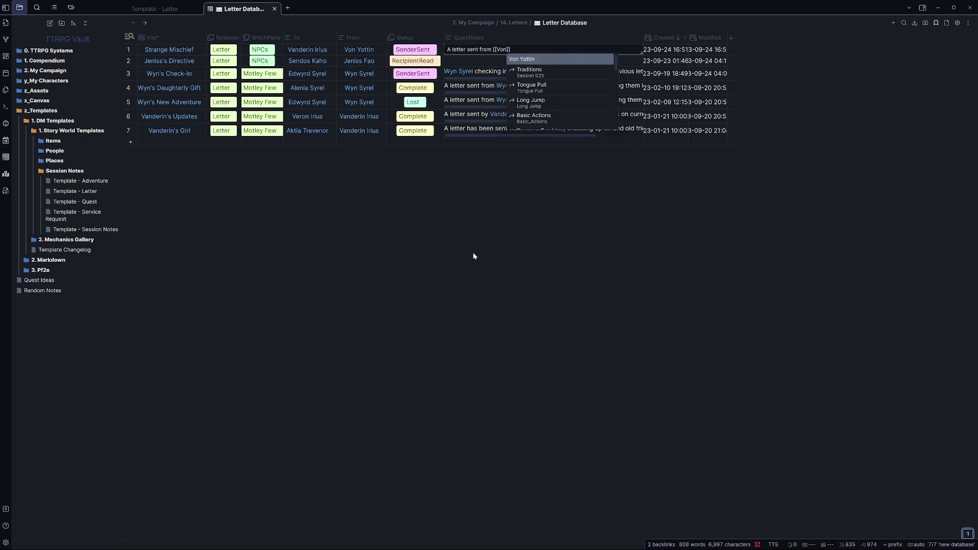
pyautogui.press('Return')
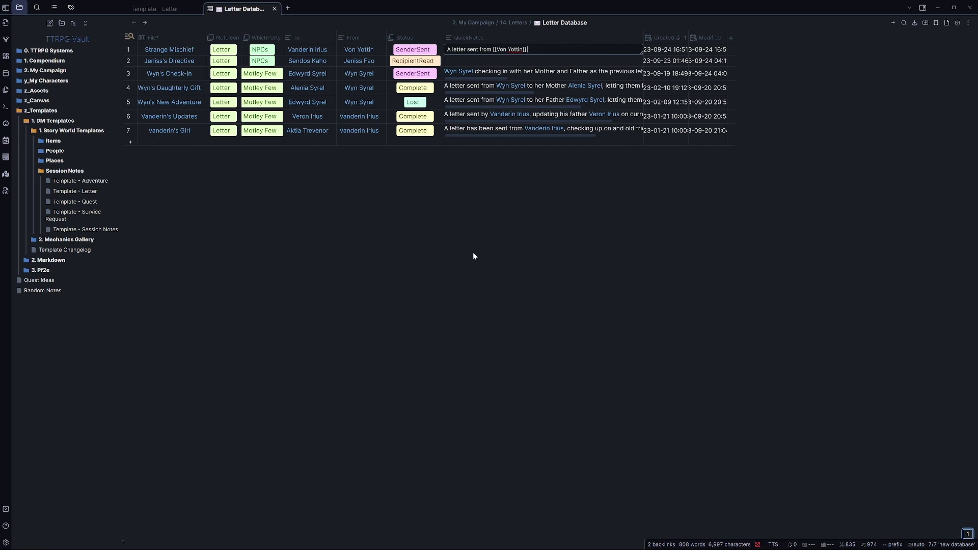
pyautogui.write('to [[Cande')
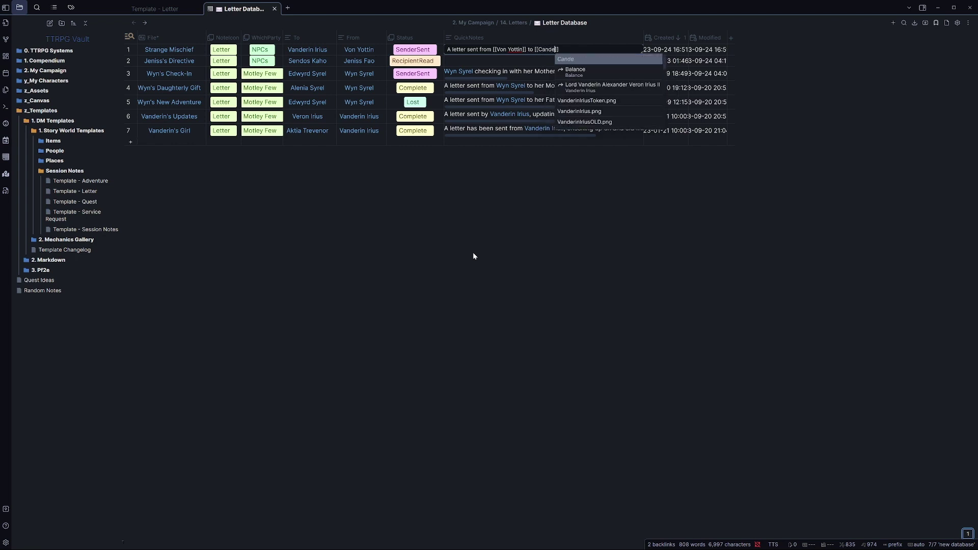
pyautogui.write('rin Irius')
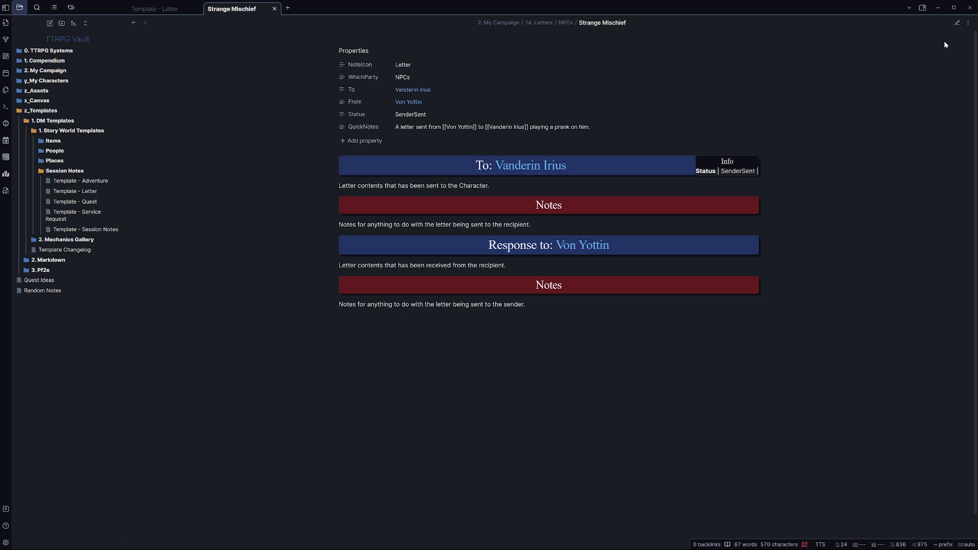
# Check the source of the To and Response to headings, then return the note to reading view
pyautogui.hotkey('ctrl', 'e')
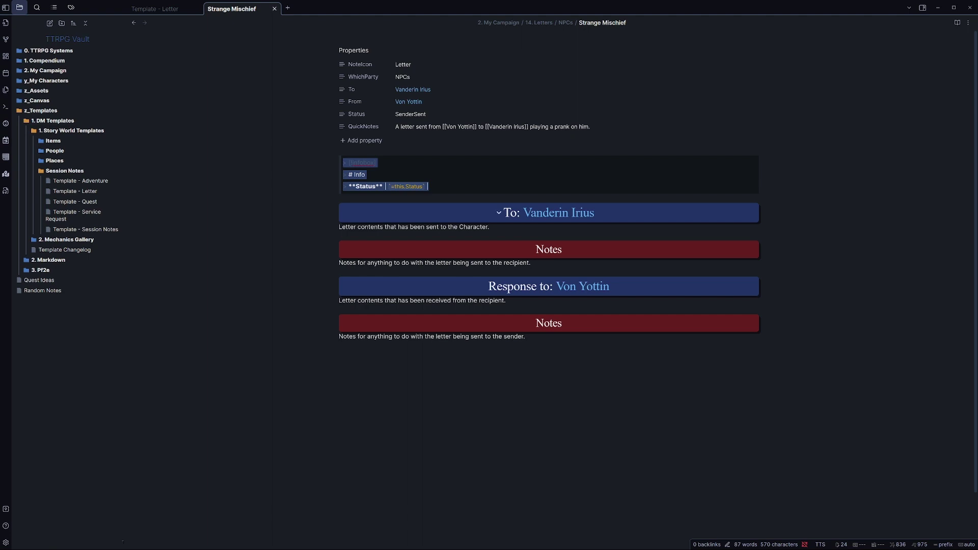
pyautogui.click(591, 212)
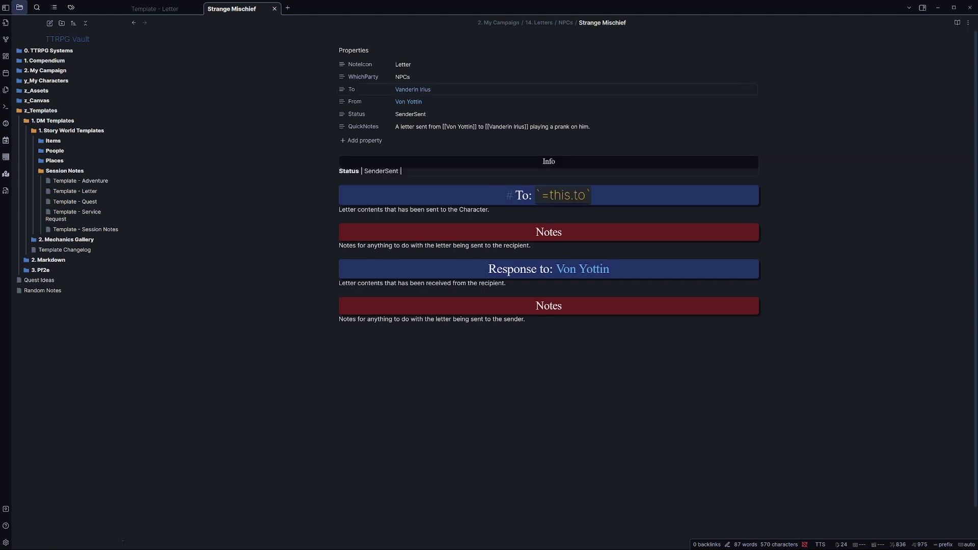
pyautogui.click(623, 269)
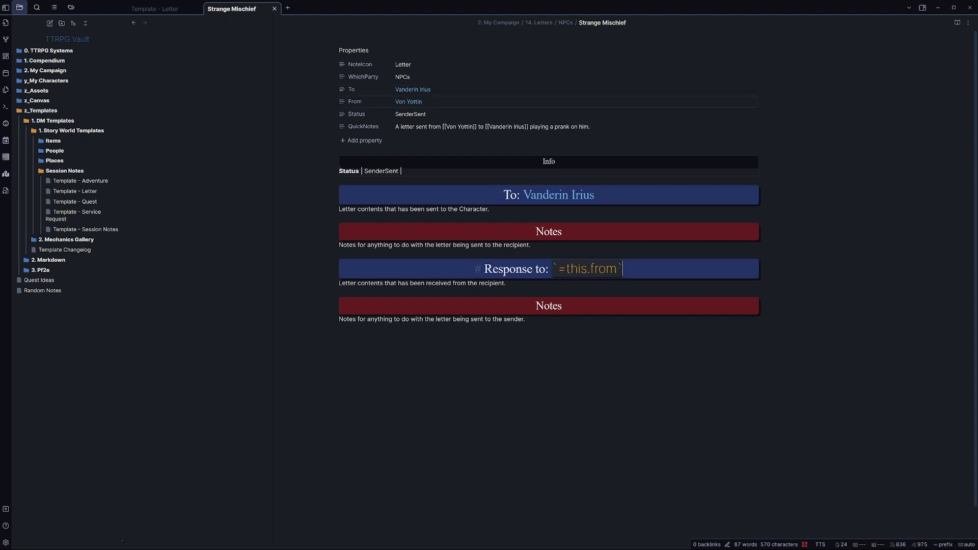
pyautogui.click(957, 23)
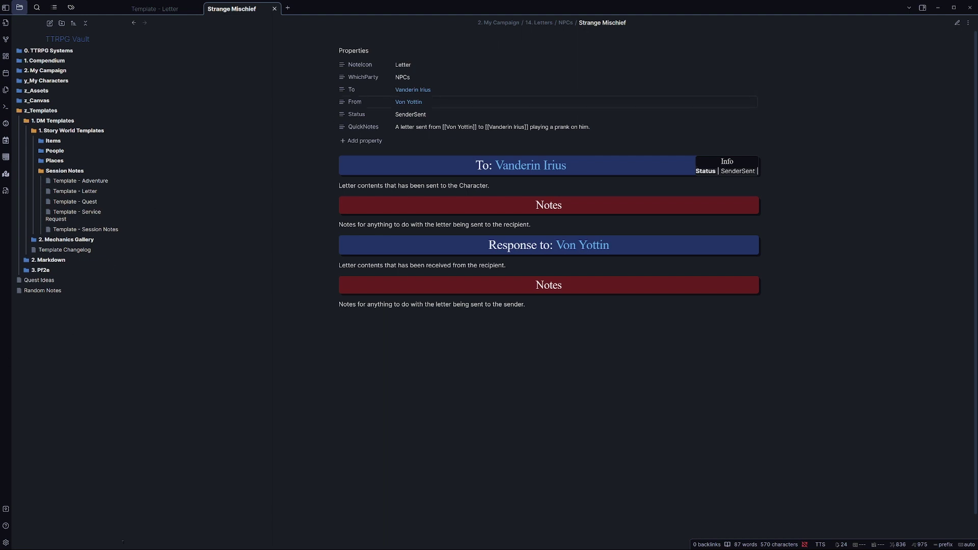
# Change the first name in the letter's To recipient from Vanderin to Veron
pyautogui.click(510, 89)
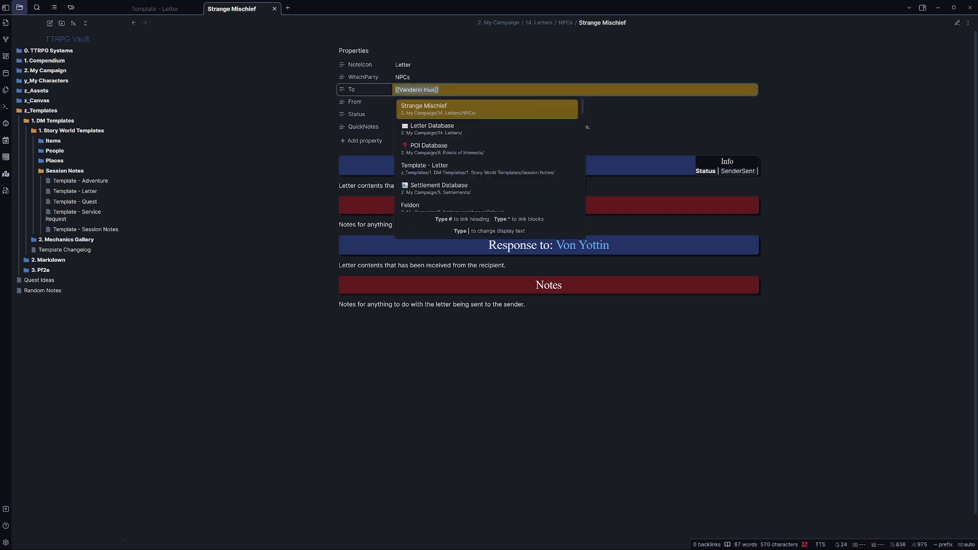
pyautogui.doubleClick(412, 90)
pyautogui.write('Veron')
pyautogui.press('Return')
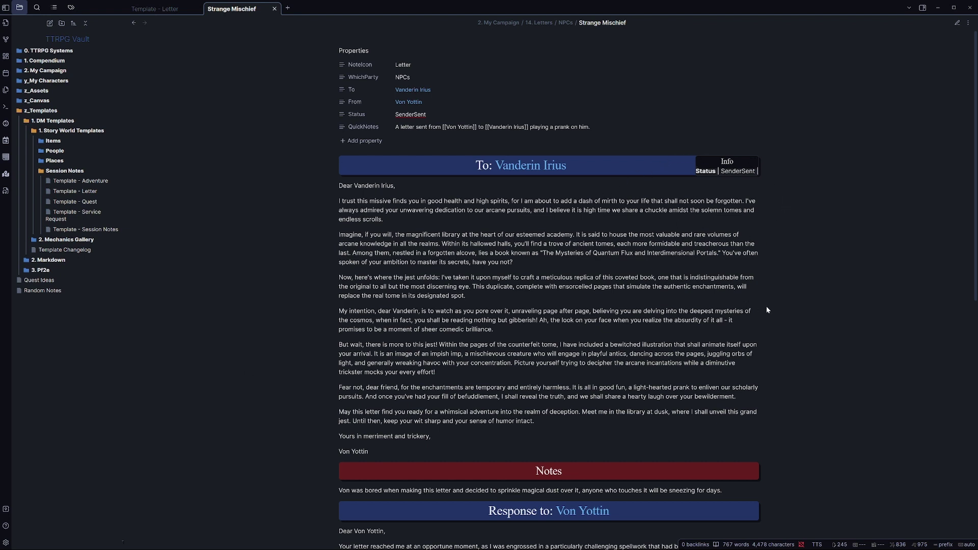
# Scroll down through the Strange Mischief letter body and Von Yottin's reply
pyautogui.scroll(-1, 768, 310)
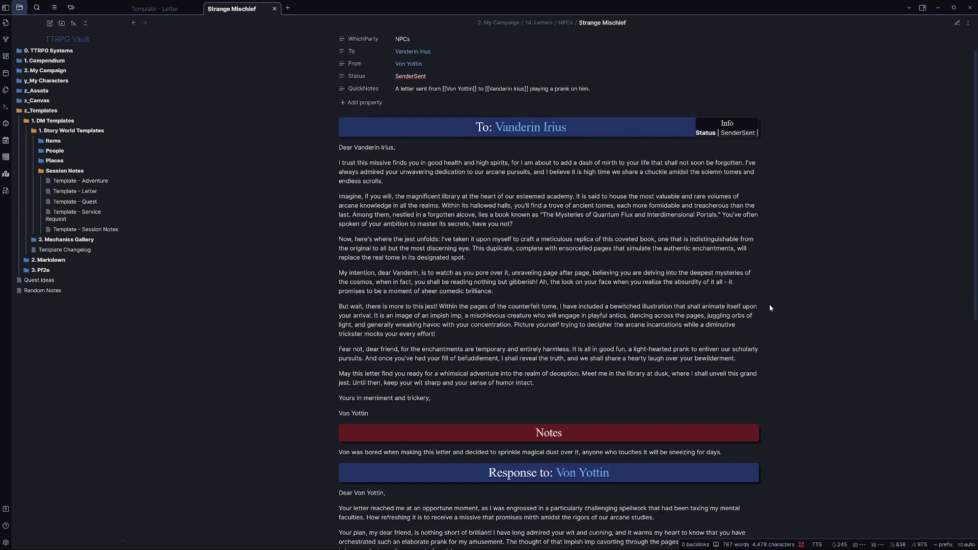
pyautogui.scroll(-1, 771, 304)
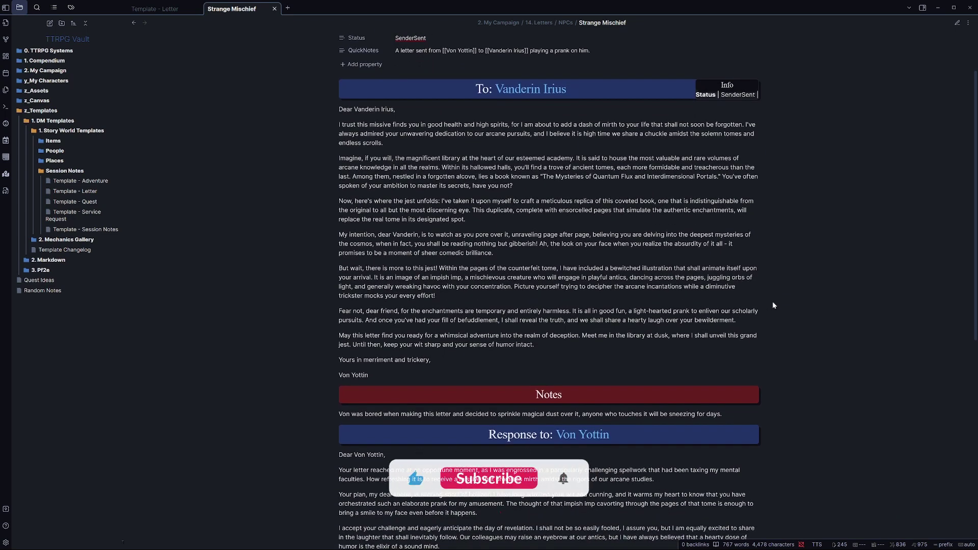
pyautogui.scroll(-1, 773, 306)
pyautogui.scroll(-1, 775, 305)
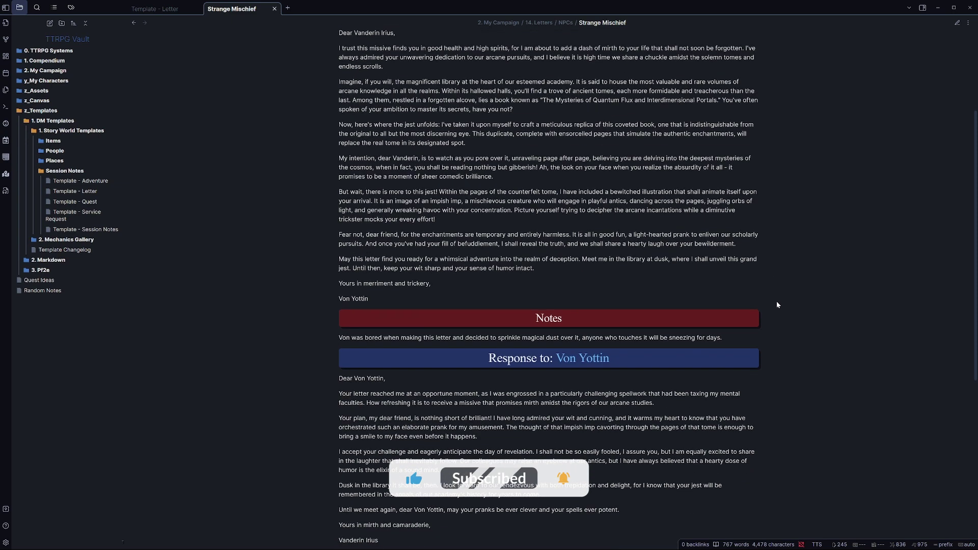
pyautogui.scroll(-1, 781, 305)
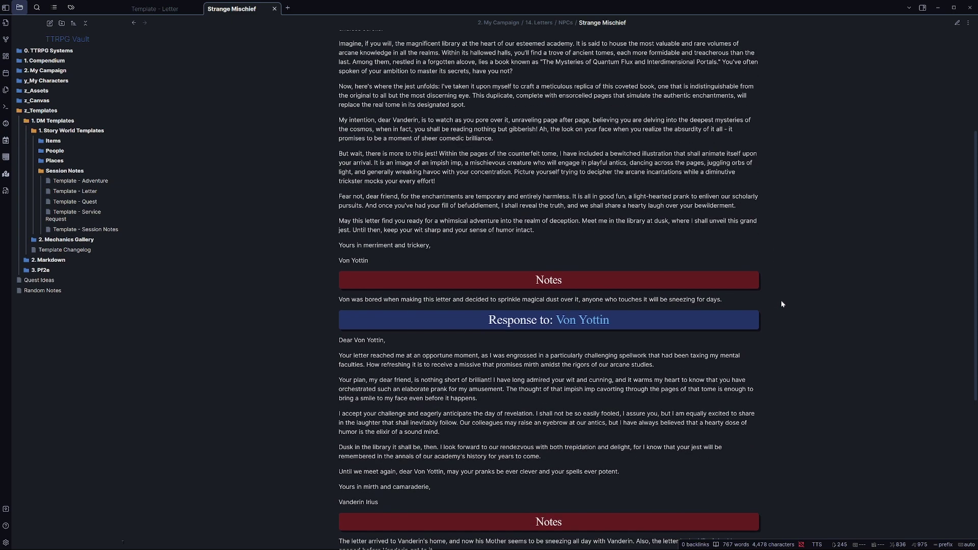
pyautogui.scroll(-1, 782, 305)
pyautogui.scroll(-1, 782, 301)
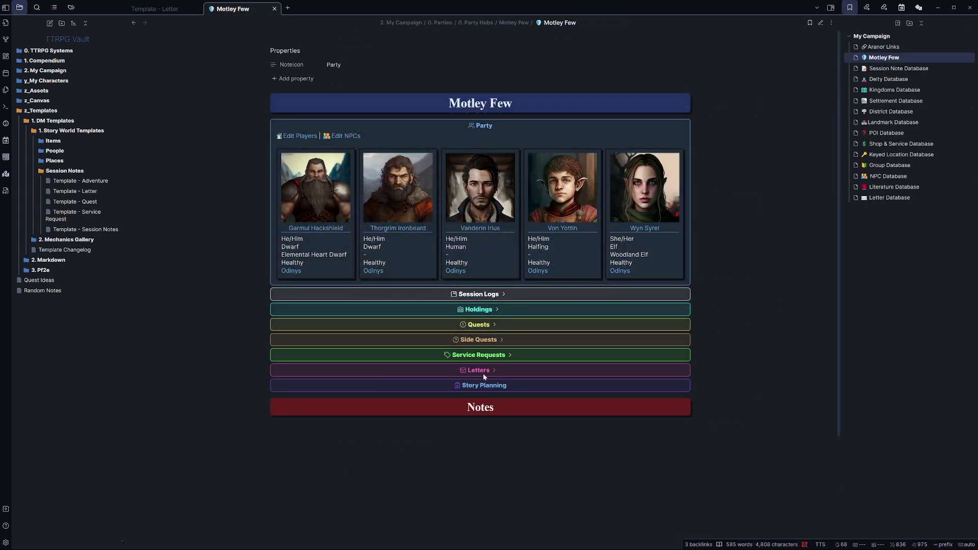
# Expand the Letters section in the Motley Few hub, then go back to the Strange Mischief note
pyautogui.click(483, 371)
pyautogui.scroll(-3, 578, 369)
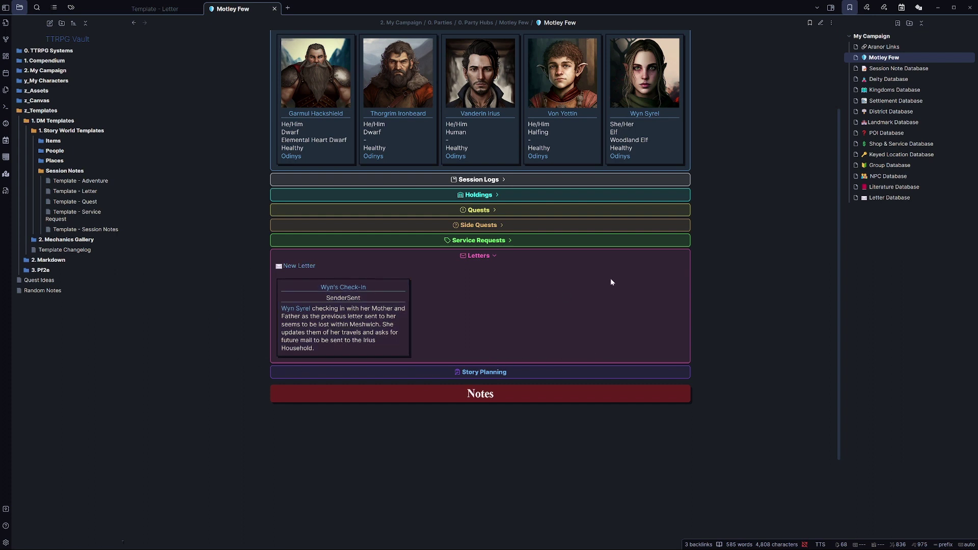
pyautogui.scroll(3, 732, 320)
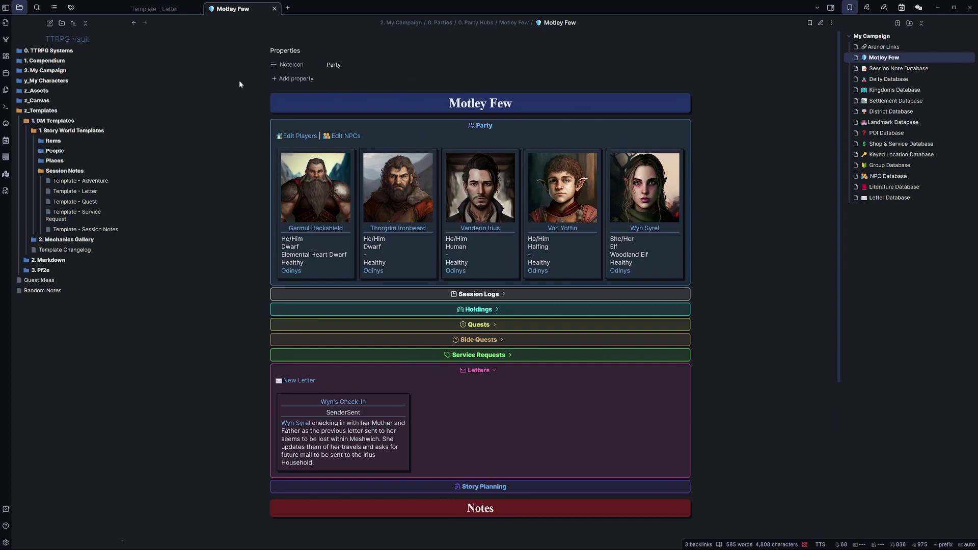
pyautogui.click(133, 23)
pyautogui.scroll(1, 208, 199)
pyautogui.scroll(3, 215, 205)
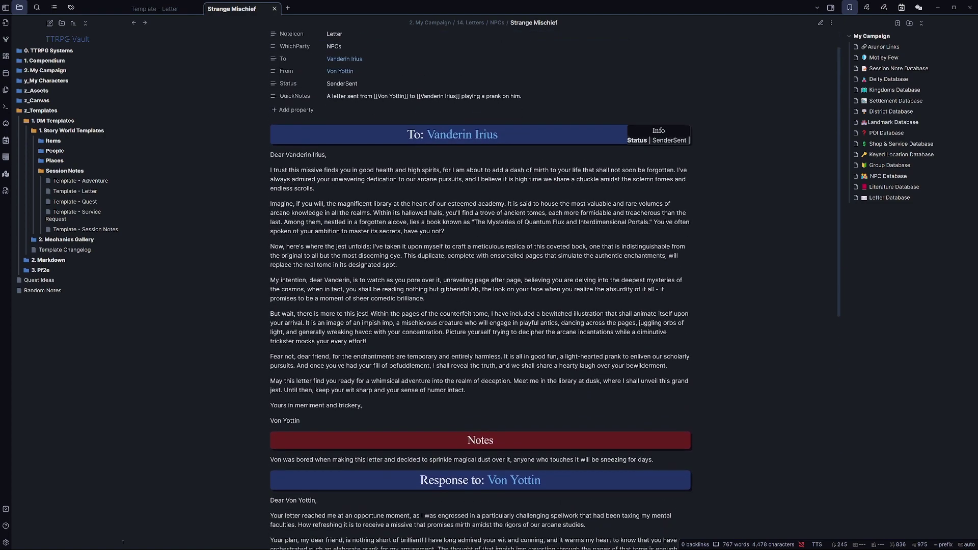
pyautogui.scroll(1, 480, 291)
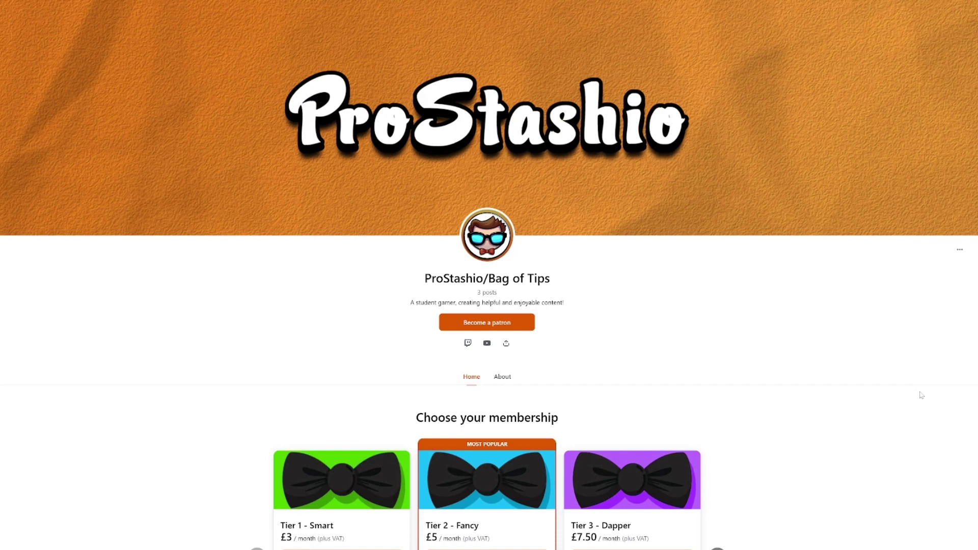
# Browse the Patreon membership tiers through Tier 4 - Spiffing and on toward Recent posts
pyautogui.scroll(-2, 921, 395)
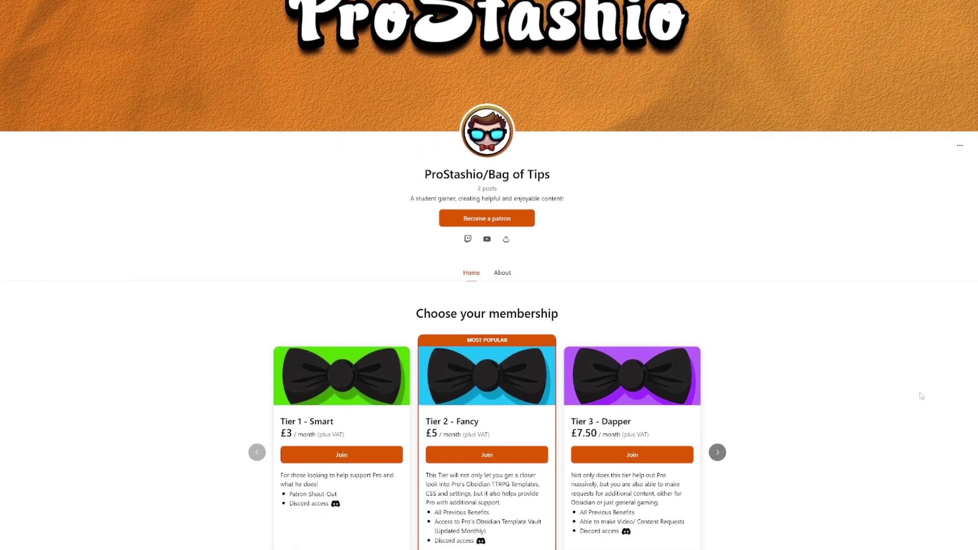
pyautogui.scroll(-3, 921, 396)
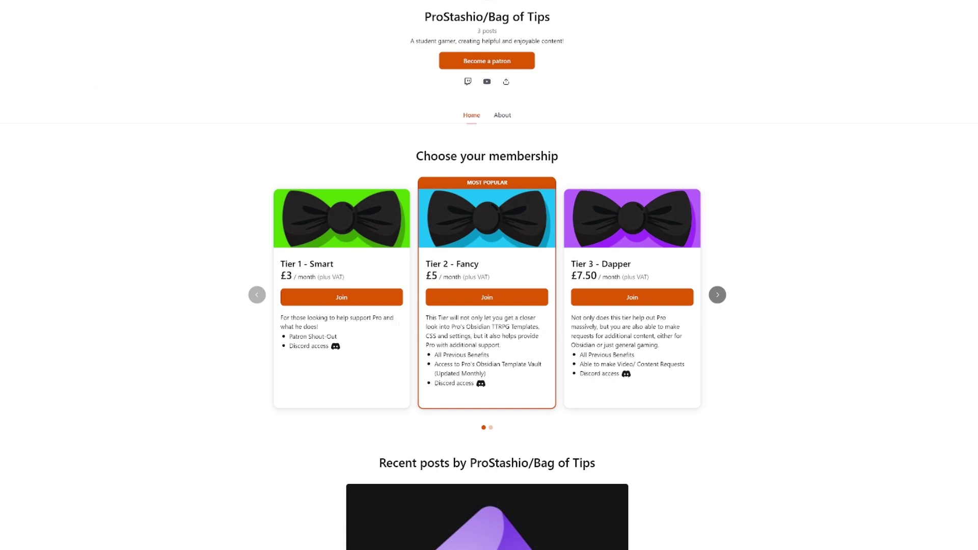
pyautogui.click(717, 295)
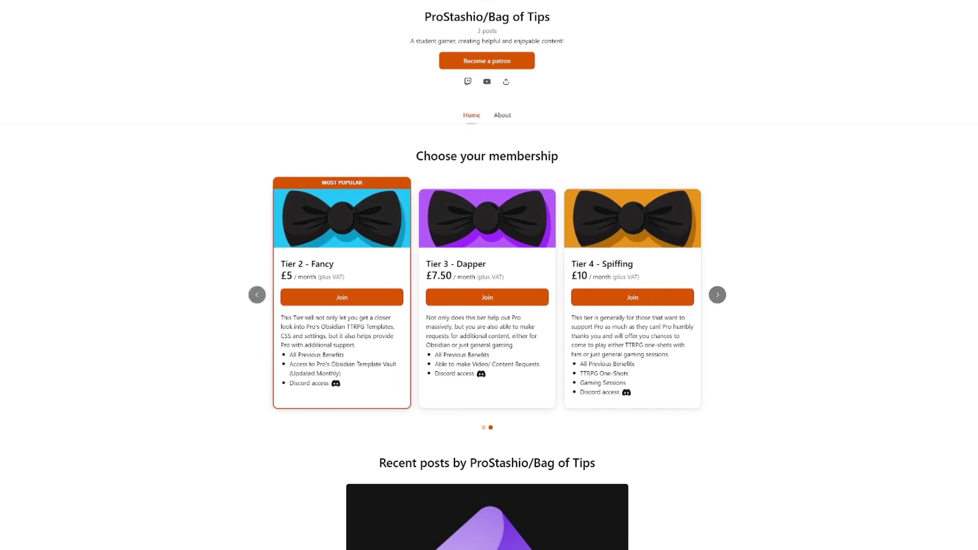
pyautogui.scroll(-6, 713, 347)
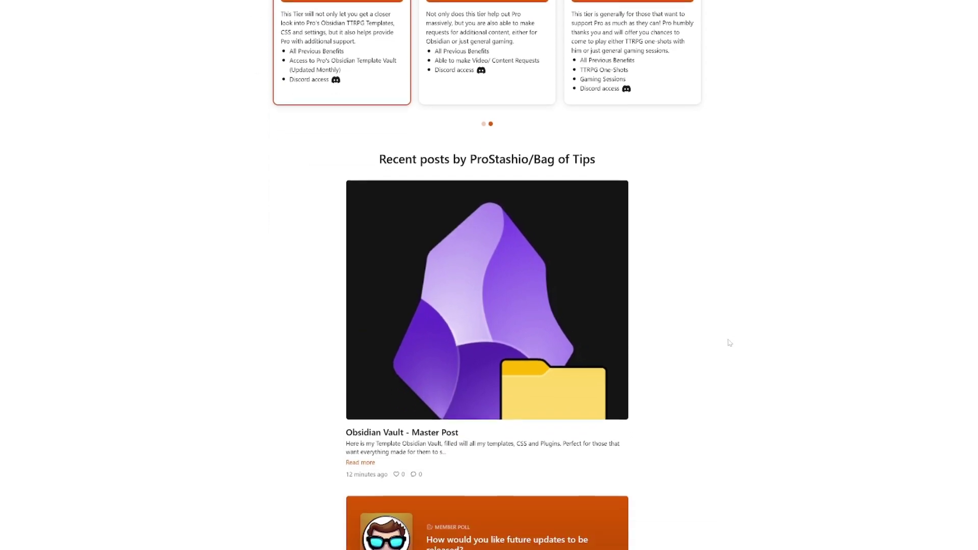
pyautogui.scroll(-1, 730, 341)
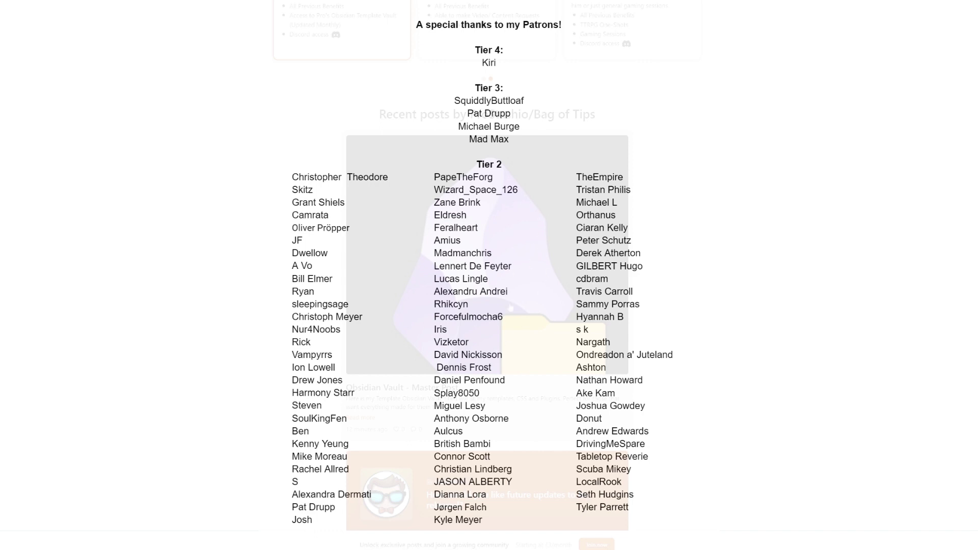
# Scroll further down the Patreon creator page past the recent posts
pyautogui.scroll(-5, 487, 275)
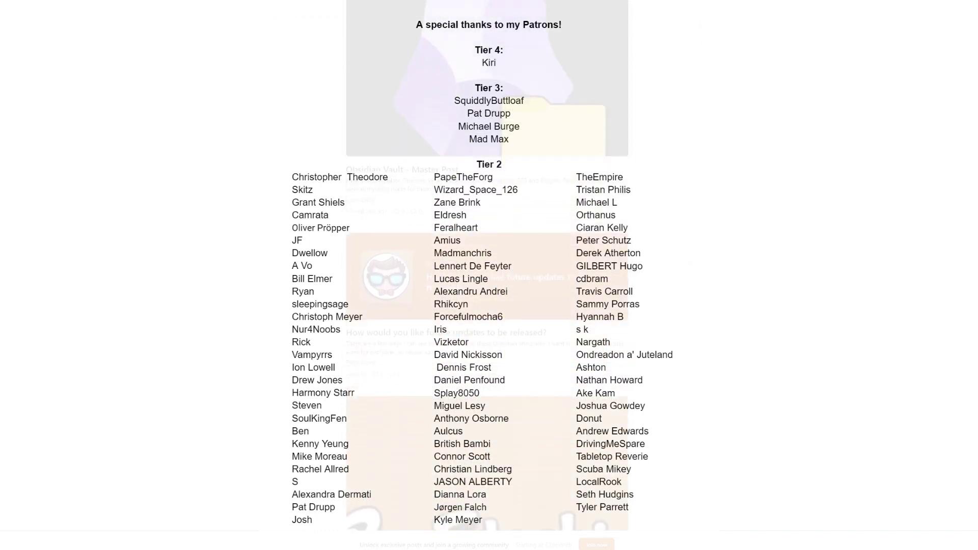